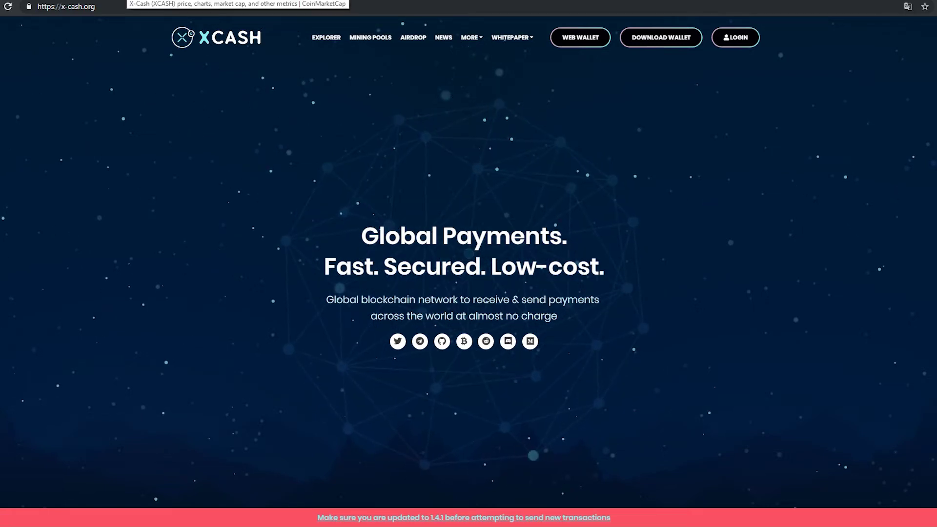
Step: Examine the X-Cash coin's current price and market figures on its CoinMarketCap page
left_click(129, 0)
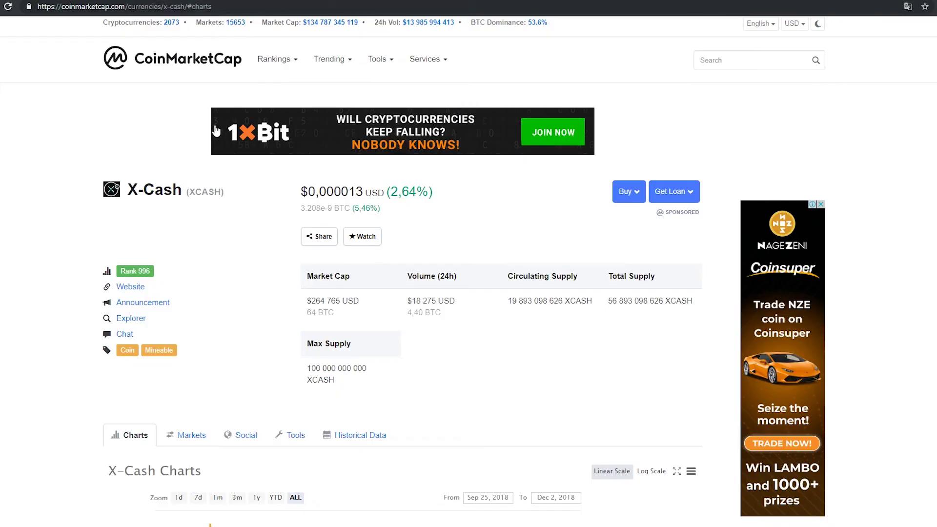
scroll(9, 205, "down", 1)
scroll(9, 205, "up", 2)
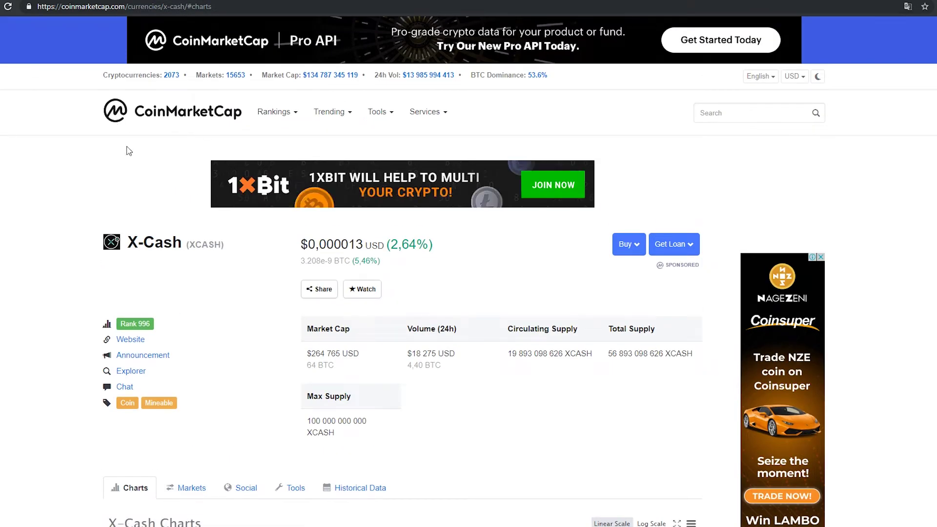
scroll(144, 128, "down", 2)
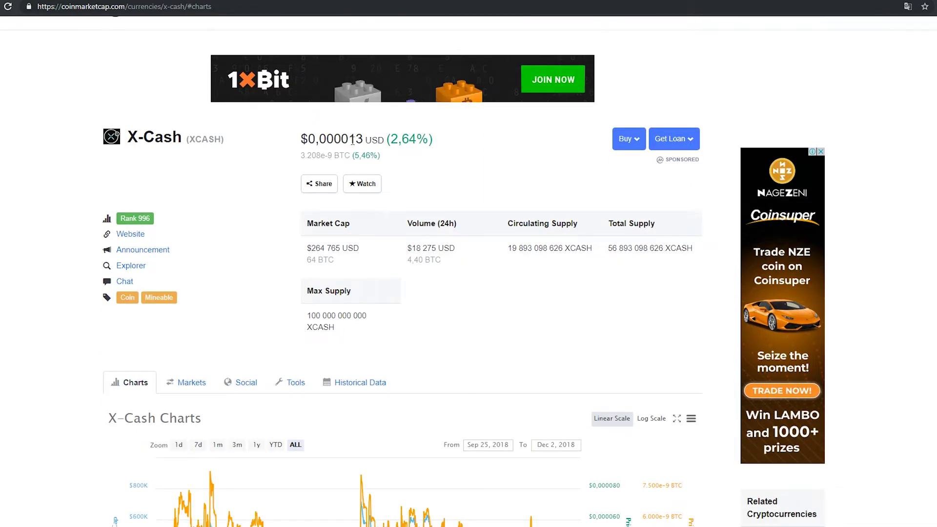
left_click_drag(365, 140, 216, 140)
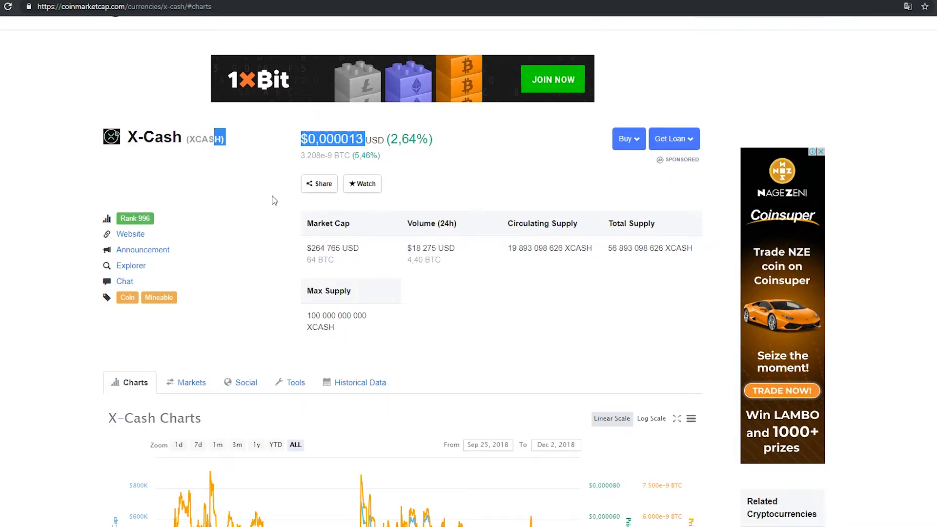
left_click(293, 155)
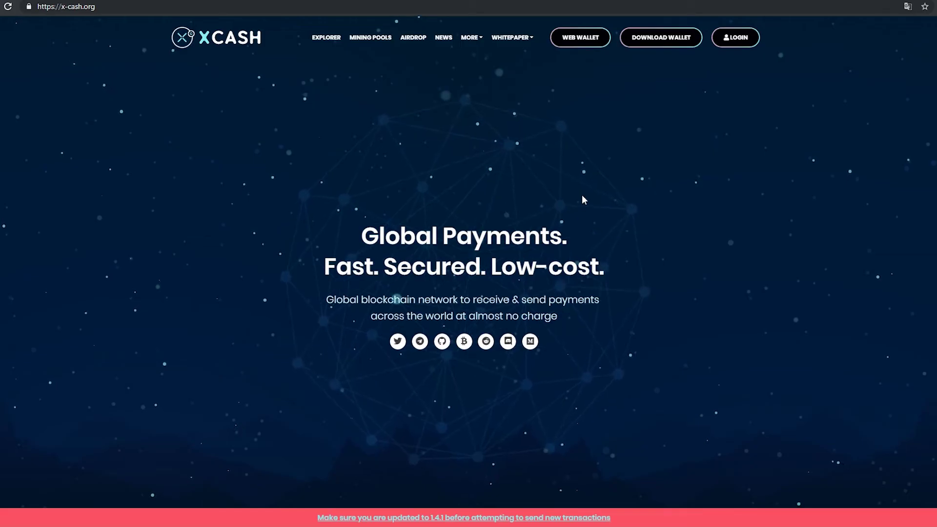
Step: Register for an X-CASH Airdrop account by email and open the verification link from the XCASH message in Gmail
left_click(734, 42)
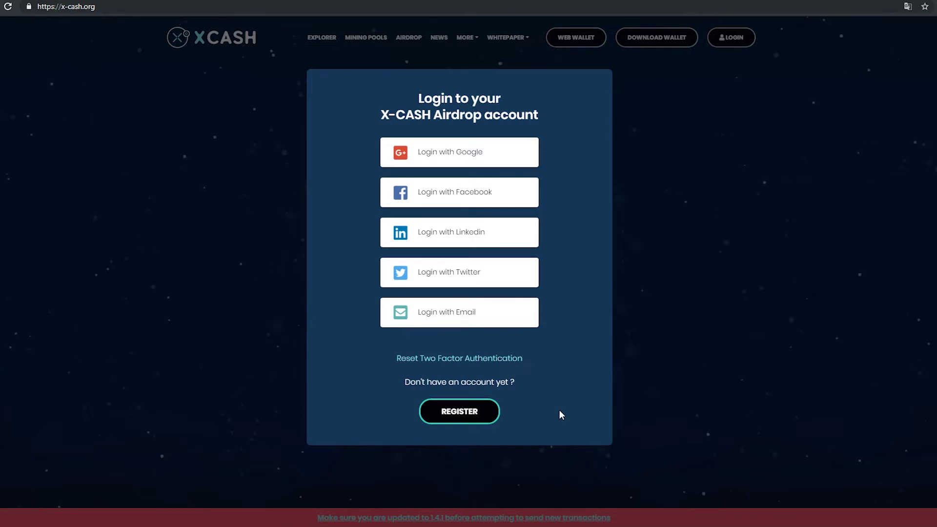
left_click(436, 413)
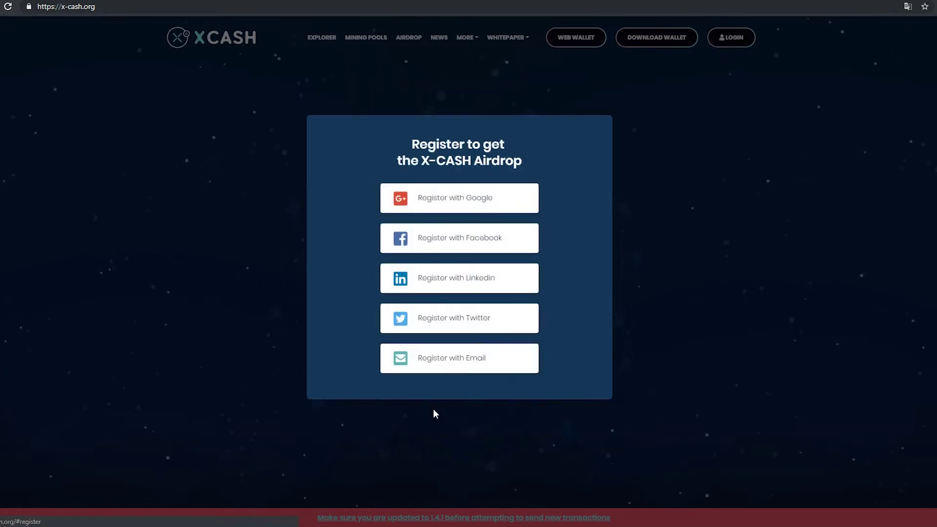
left_click(429, 368)
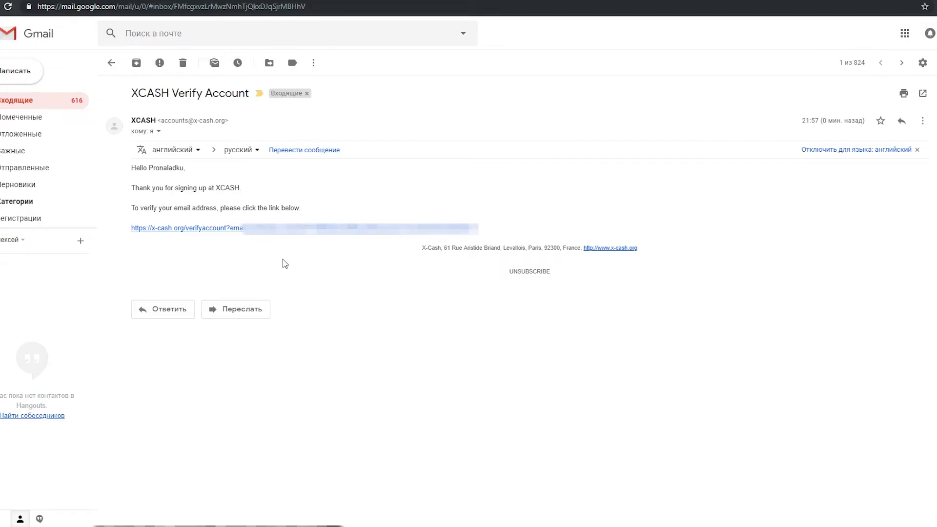
left_click(261, 236)
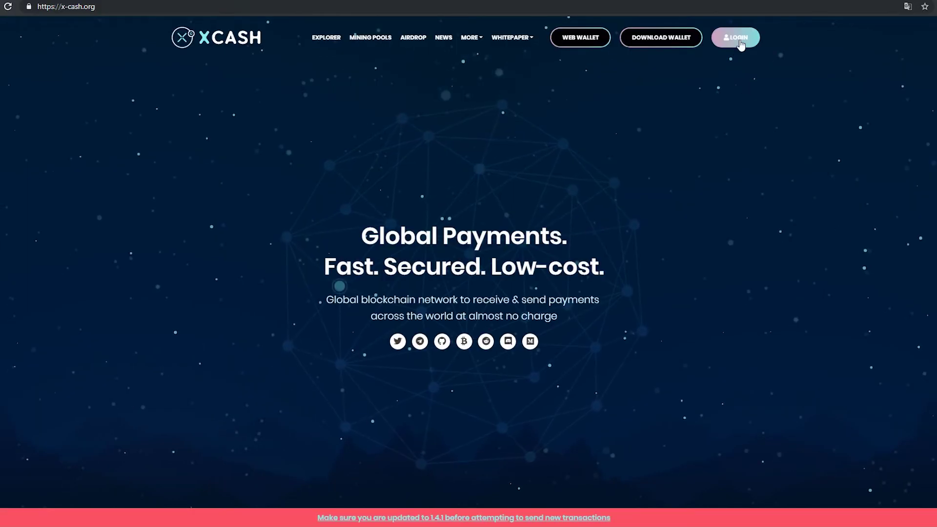
Step: Log in to the X-CASH Airdrop account by email and look through the airdrop registration form
left_click(735, 39)
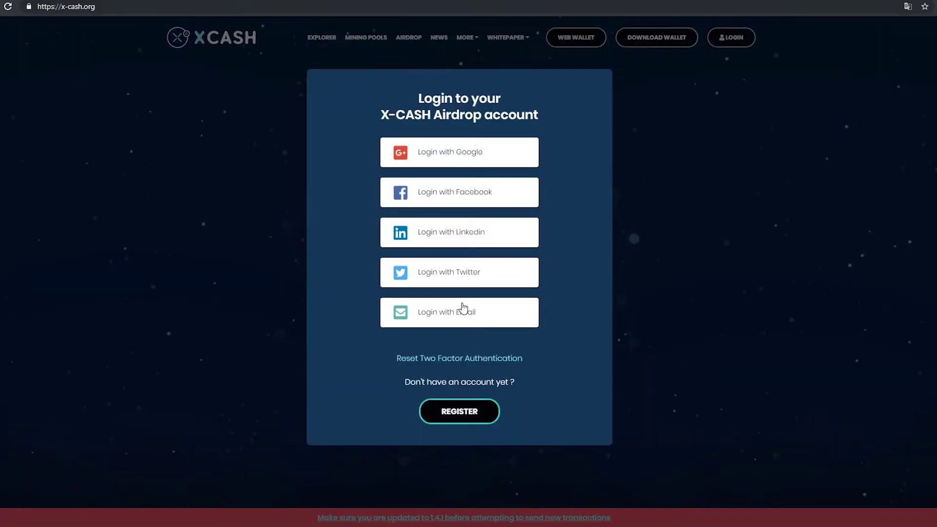
left_click(464, 310)
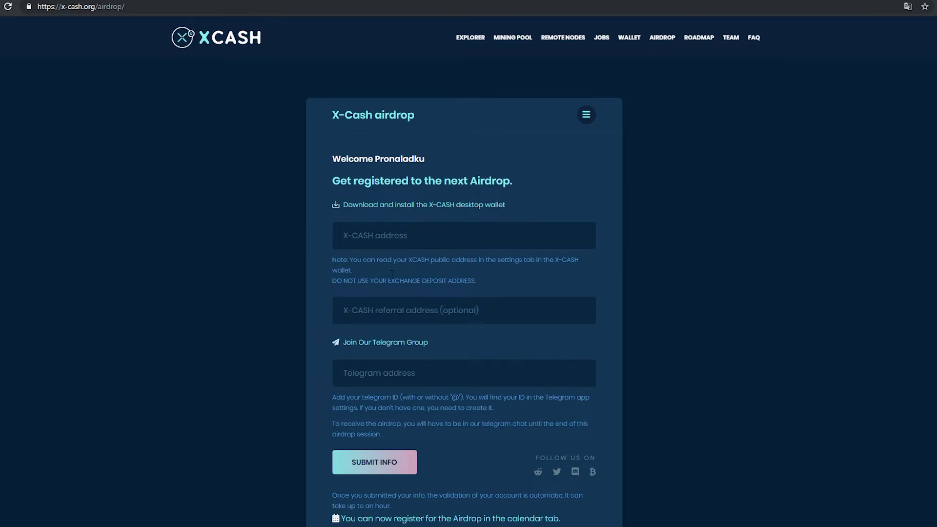
scroll(627, 345, "down", 2)
scroll(628, 345, "up", 2)
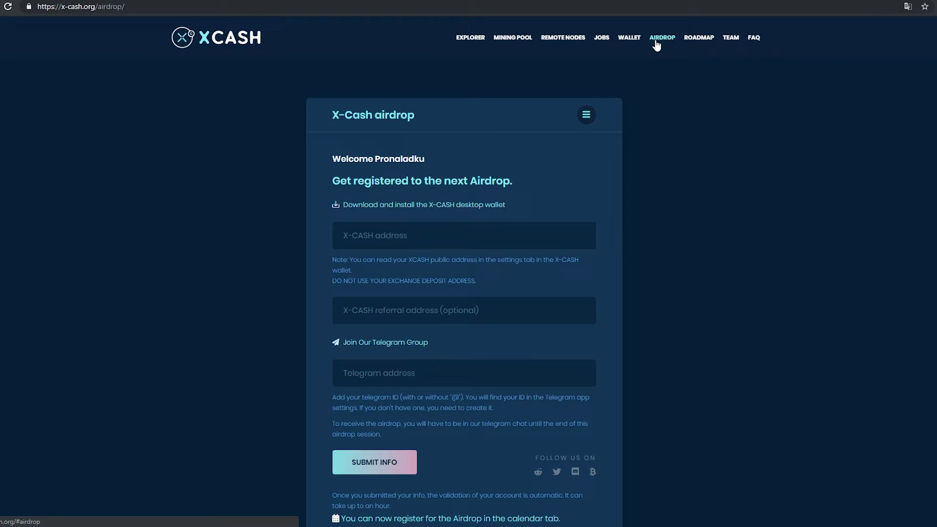
scroll(844, 269, "down", 1)
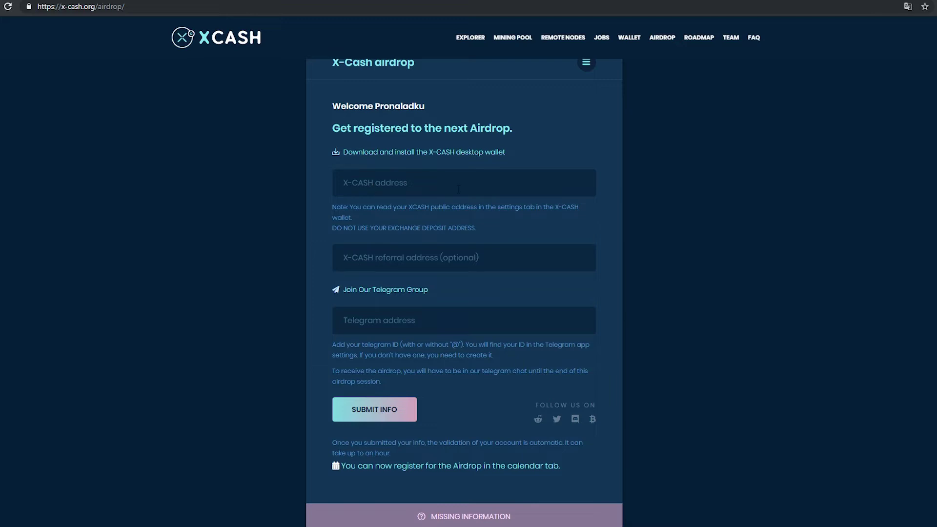
Step: Open the wallet downloads page from the X-CASH home page and locate the recommended Windows 64-bit GUI Desktop Wallet 1.4.1
right_click(235, 45)
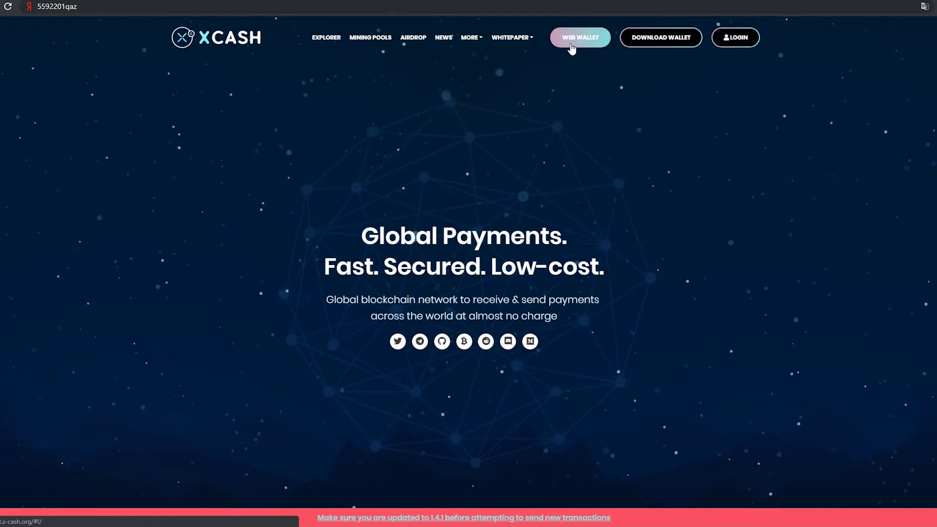
left_click(652, 47)
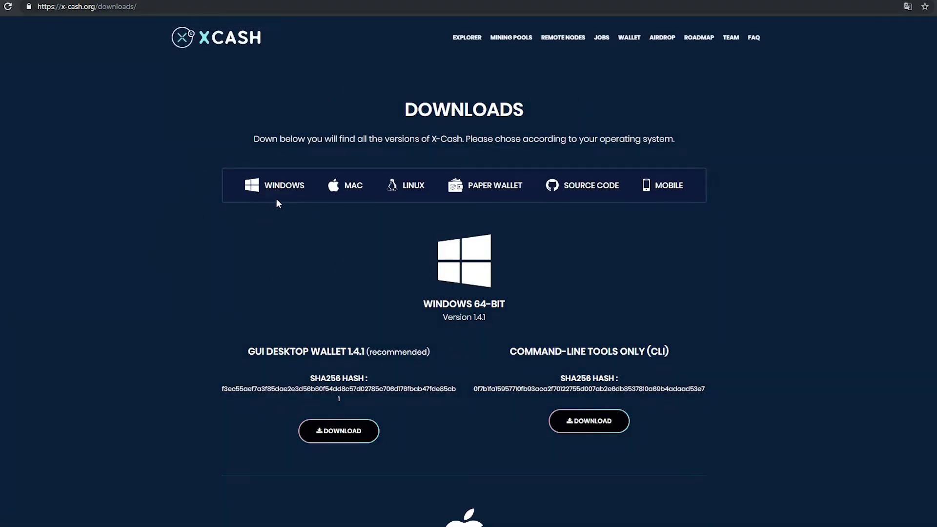
scroll(395, 258, "down", 1)
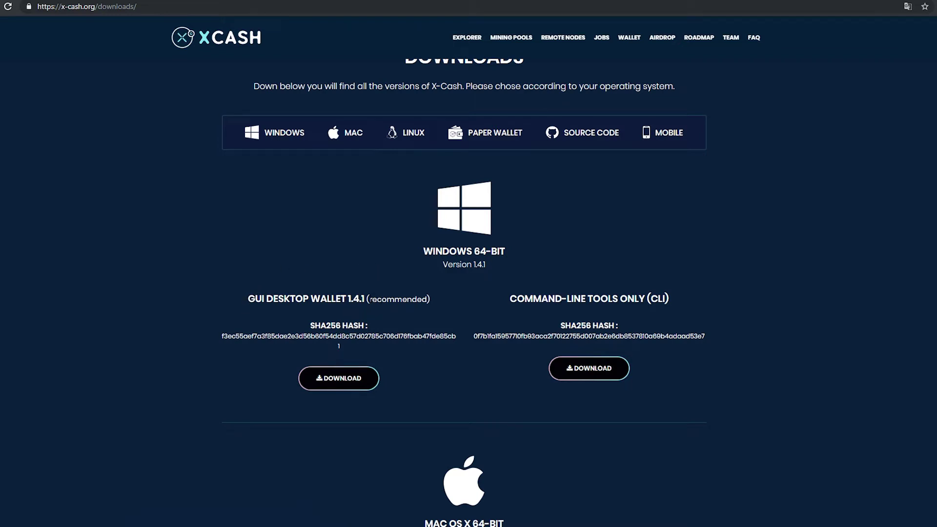
double_click(393, 299)
left_click(419, 321)
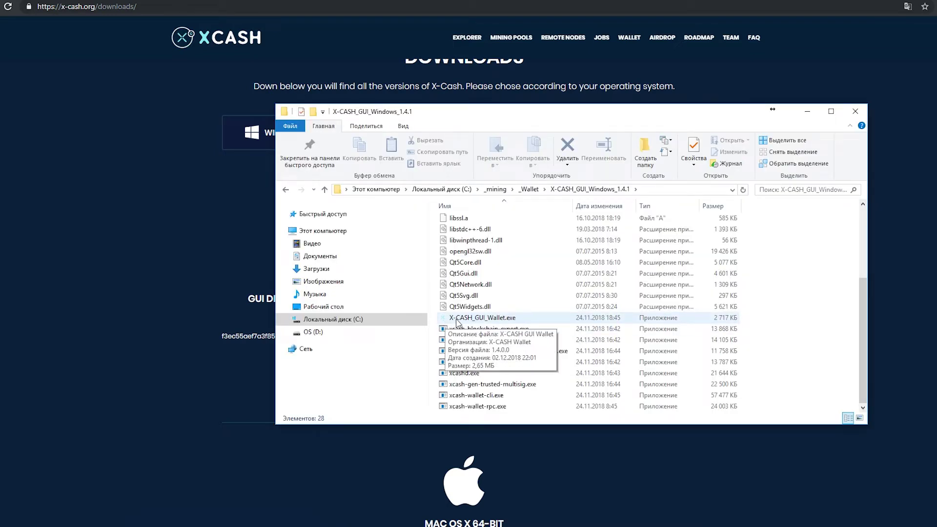
Step: Launch X-CASH_GUI_Wallet.exe and create a new wallet named wallet3, entering and confirming the wallet password
double_click(494, 318)
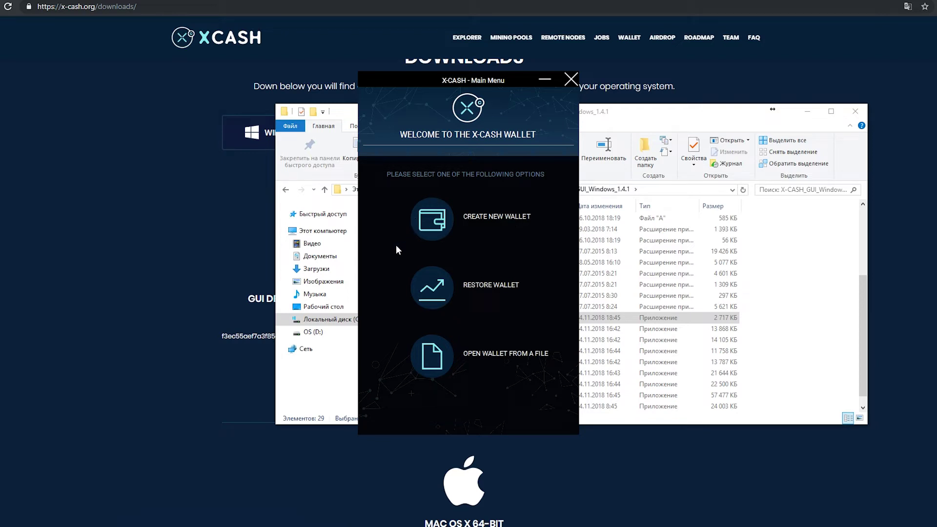
left_click(431, 221)
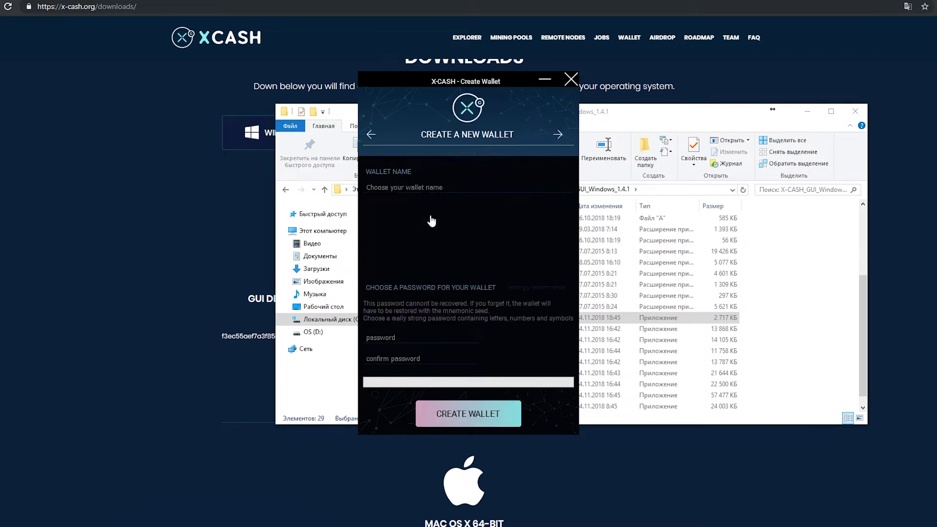
left_click(390, 186)
type("wallet3")
key("Tab")
key("ctrl+v")
key("Tab")
key("ctrl+v")
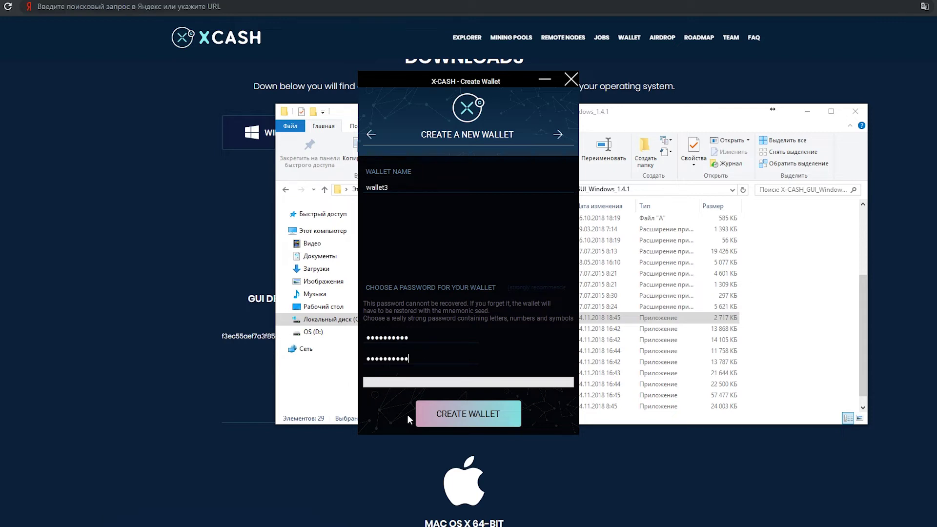
left_click(454, 415)
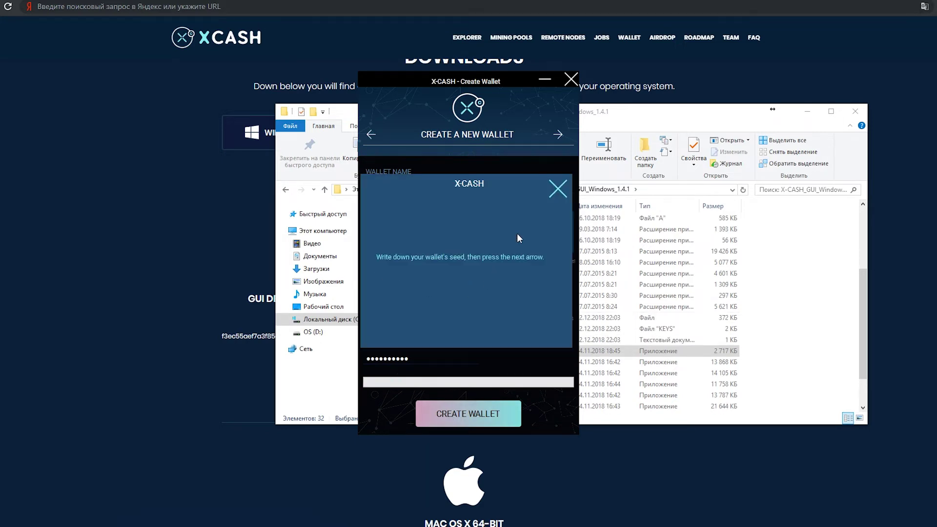
Step: Dismiss the seed notice, copy the new wallet's mnemonic seed and proceed to the daemon settings
left_click(557, 190)
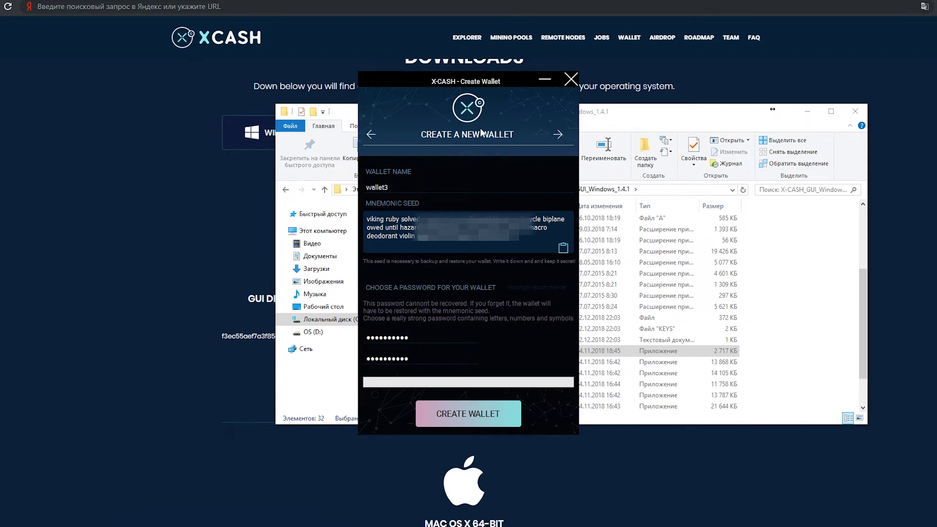
left_click(563, 248)
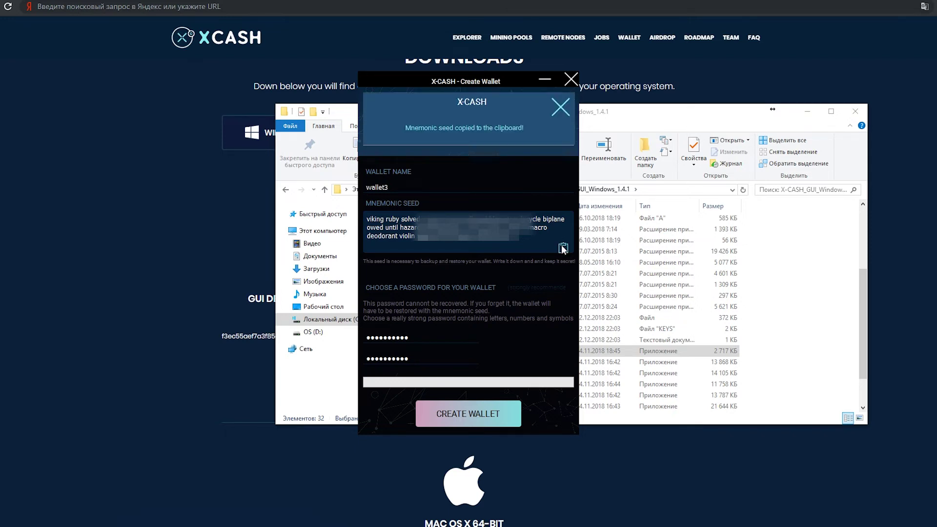
left_click(468, 413)
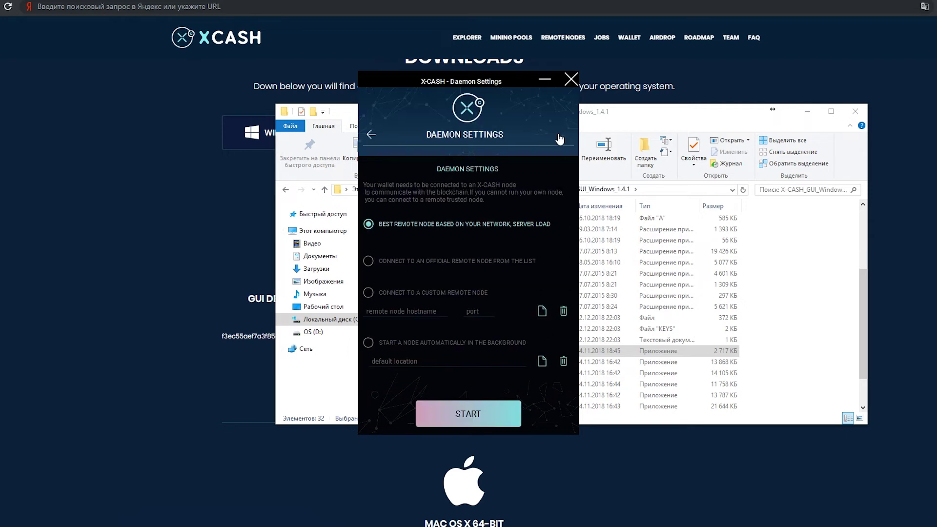
Step: Connect the wallet to the official remote node ASIASEED2.X-CASH.ORG:18281 in Singapore and start it
left_click(368, 261)
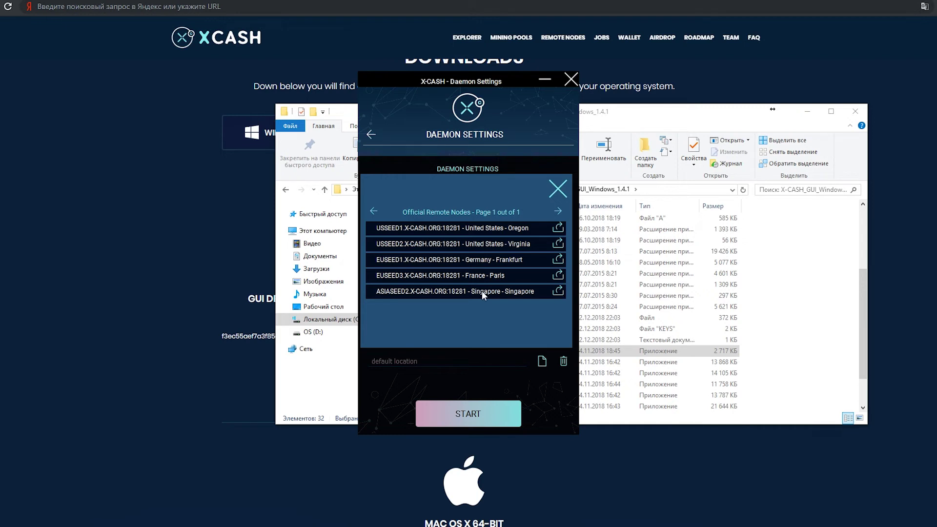
left_click(557, 292)
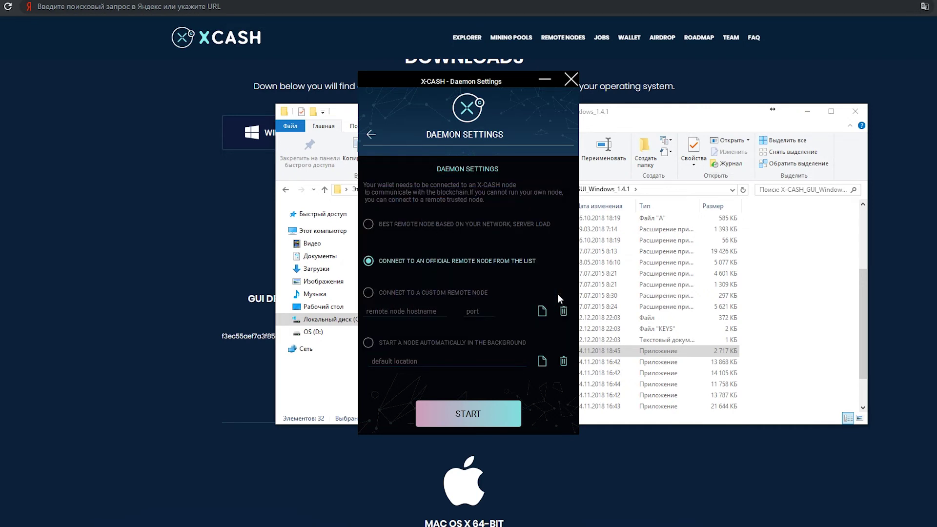
left_click(453, 420)
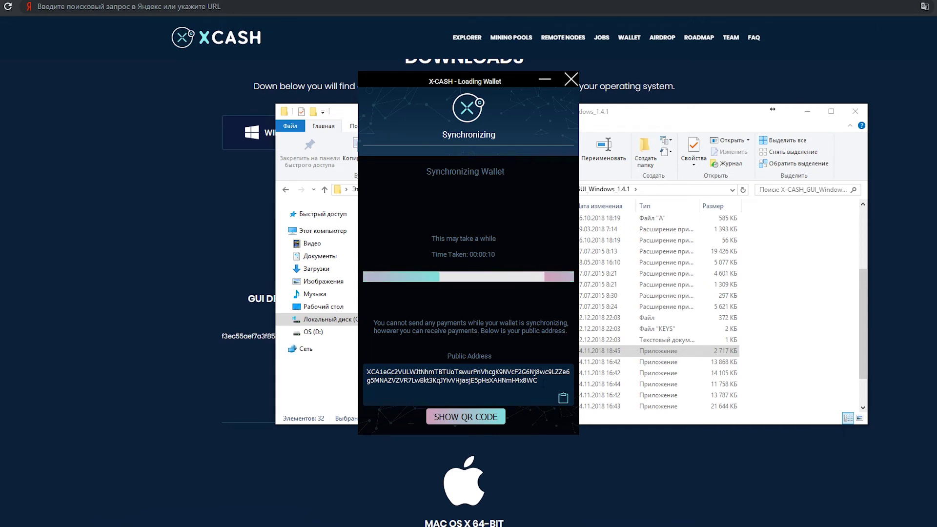
Step: Copy the wallet's public address into the airdrop form's X-CASH address field and minimize the wallet window
left_click(563, 400)
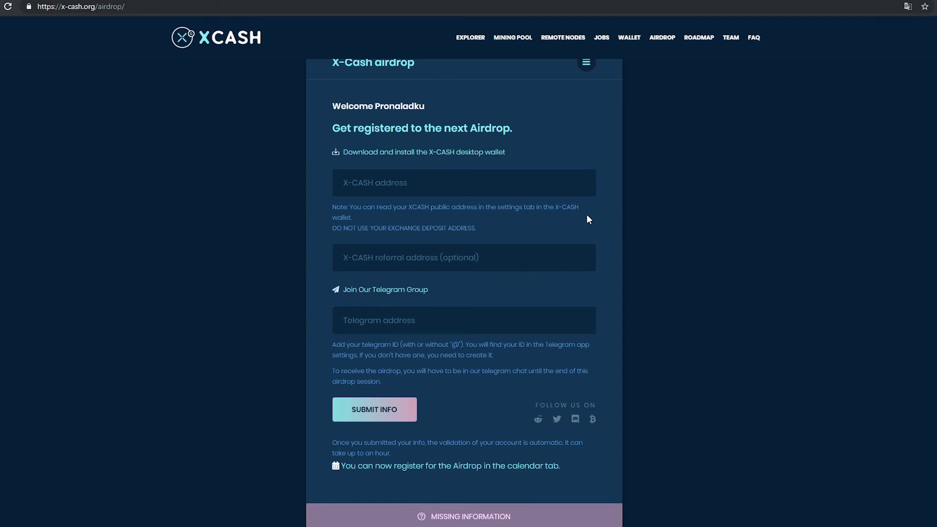
left_click(353, 184)
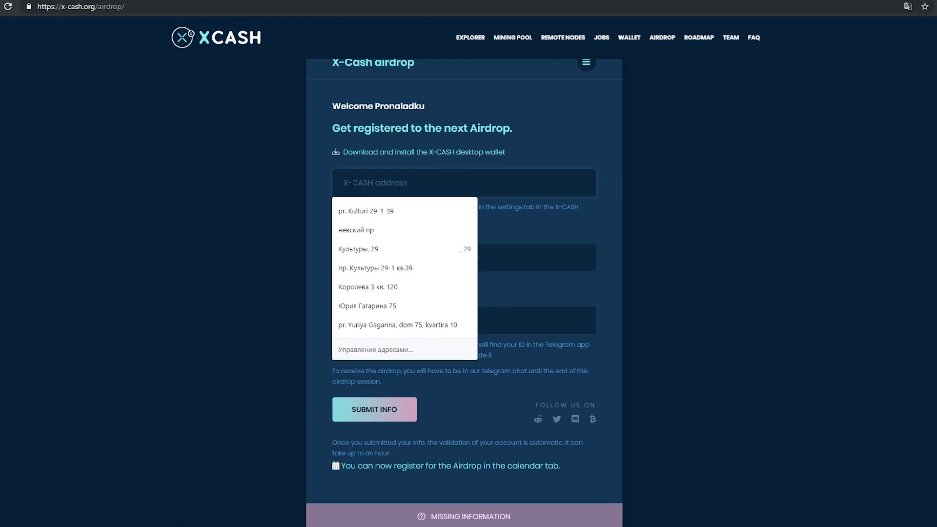
key("ctrl+v")
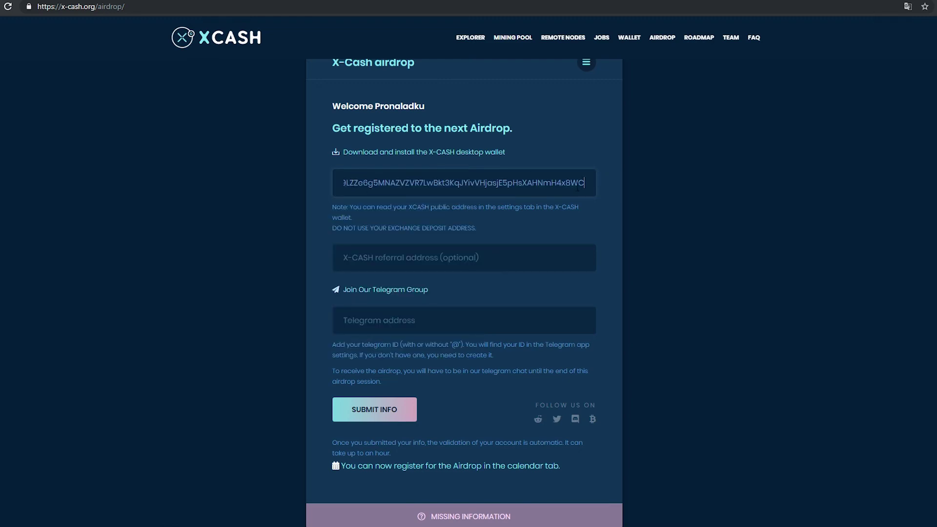
key("alt+Tab")
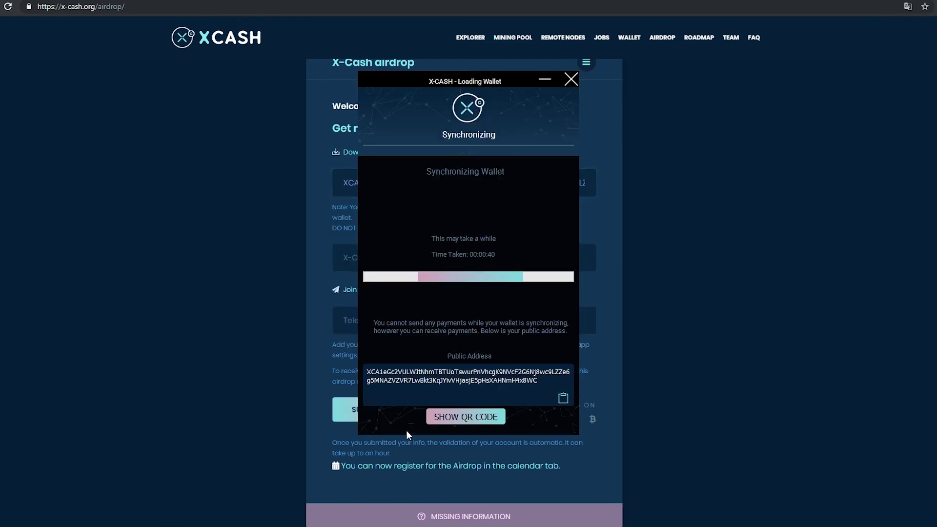
left_click(546, 79)
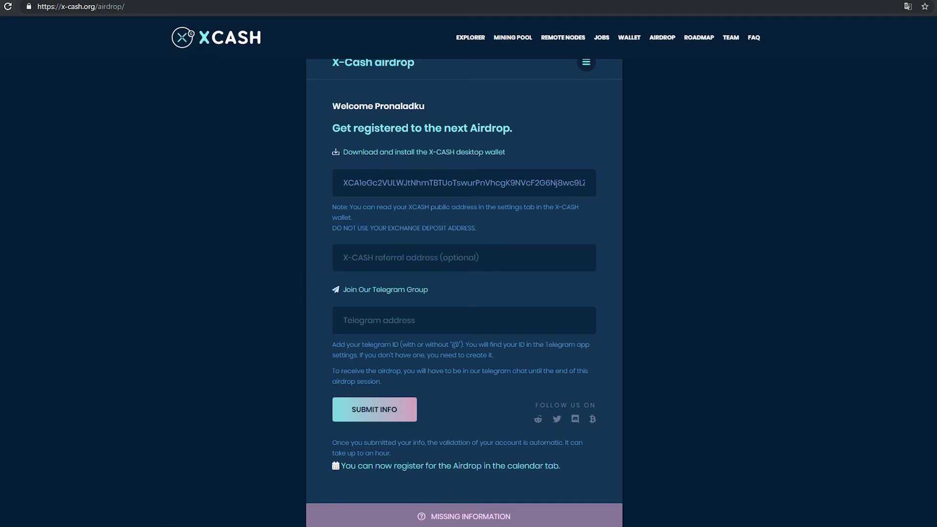
Step: Fill in the optional X-CASH referral address in the airdrop form and copy the Telegram group's link address
mouse_move(255, 502)
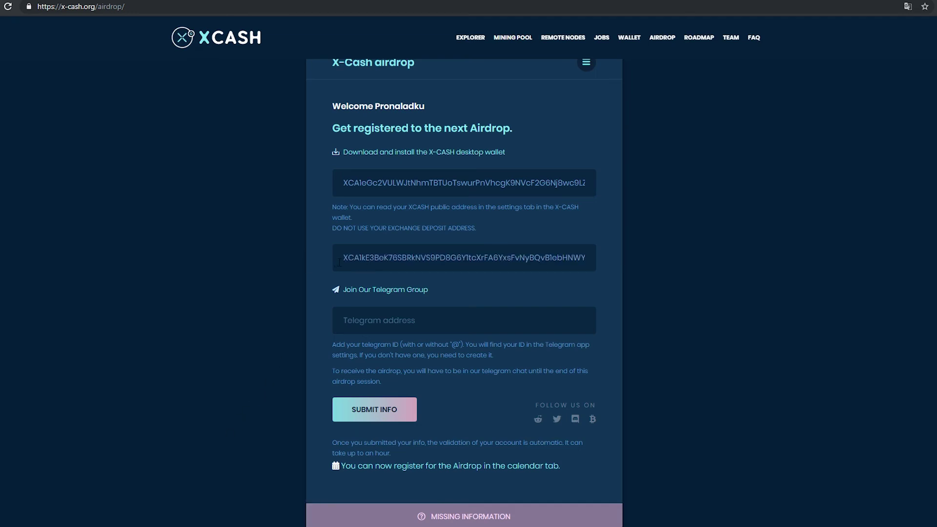
left_click_drag(342, 257, 279, 250)
right_click(375, 289)
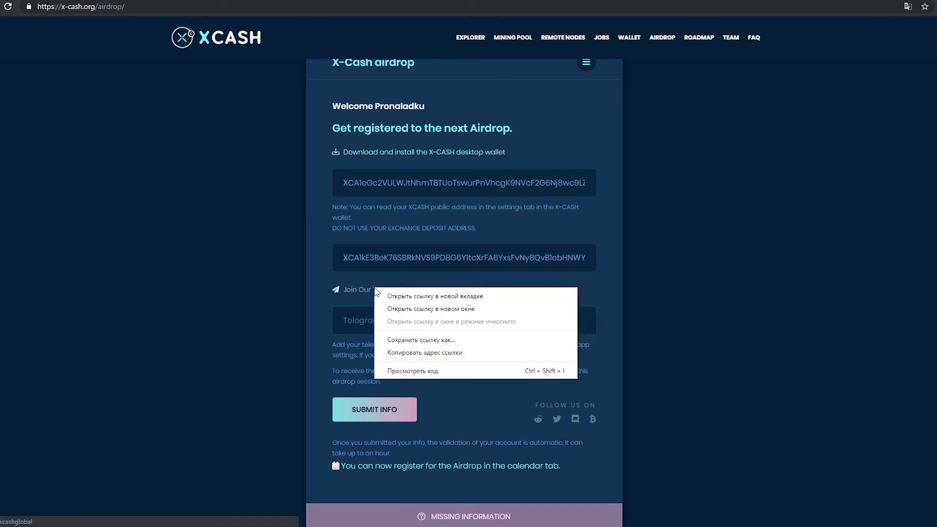
left_click(404, 352)
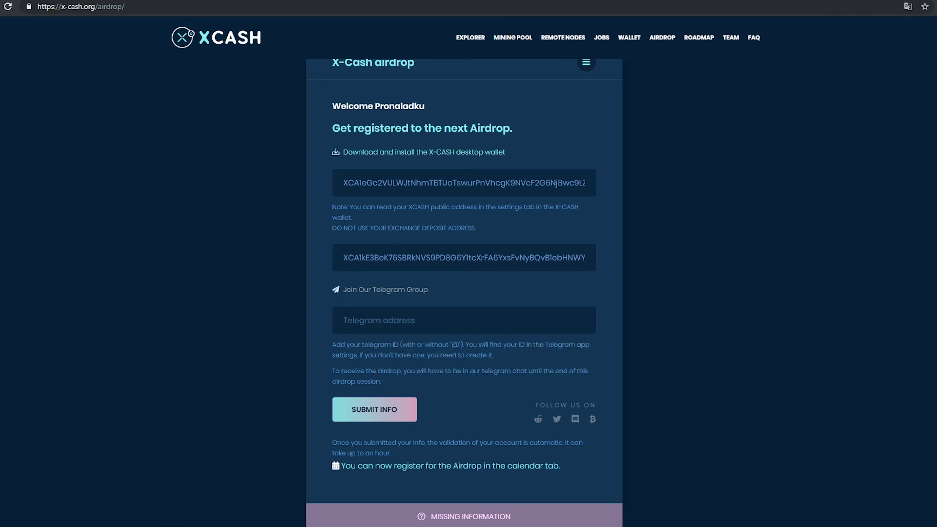
Step: Fill in the airdrop form's Telegram address field with the account's Telegram ID, including the leading @
type("@")
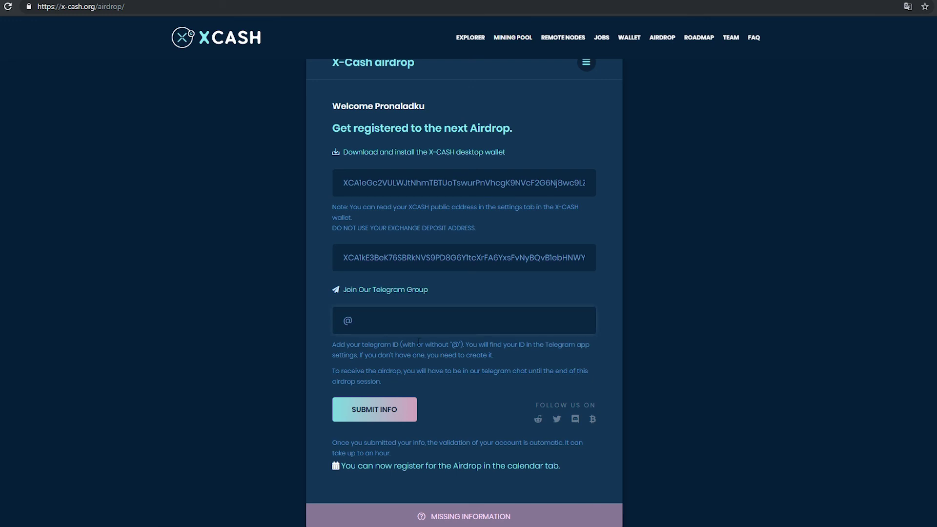
type("pronaladku")
scroll(466, 358, "down", 1)
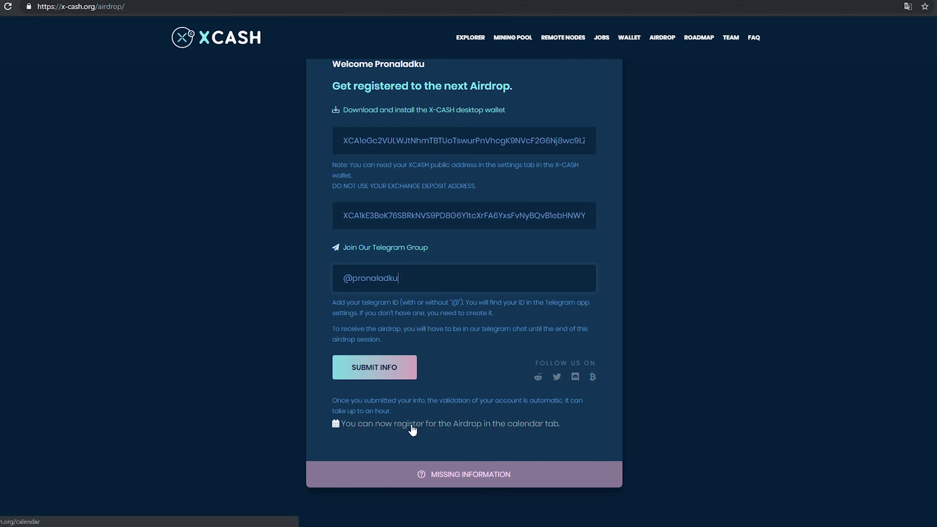
Step: Open the airdrop calendar and examine the registration status of the monthly airdrops from August 2018 to March 2020
left_click(464, 429)
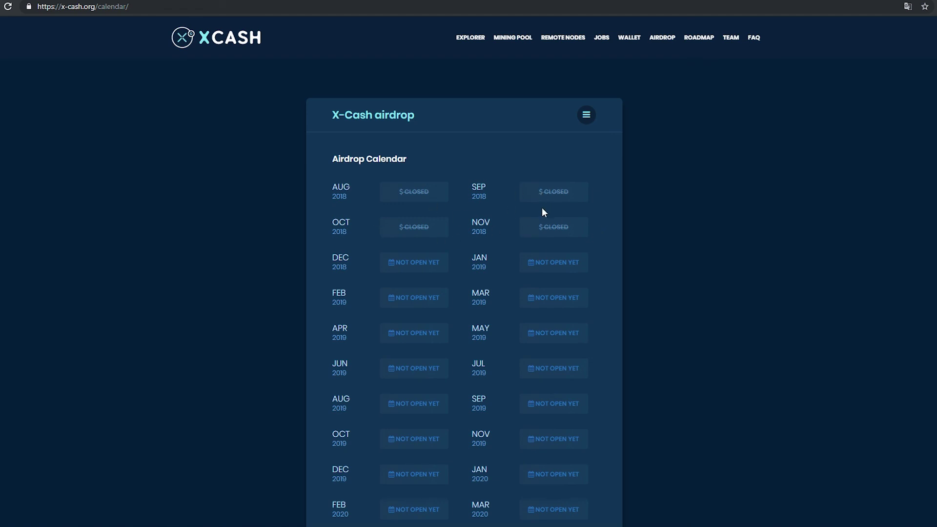
scroll(527, 219, "down", 1)
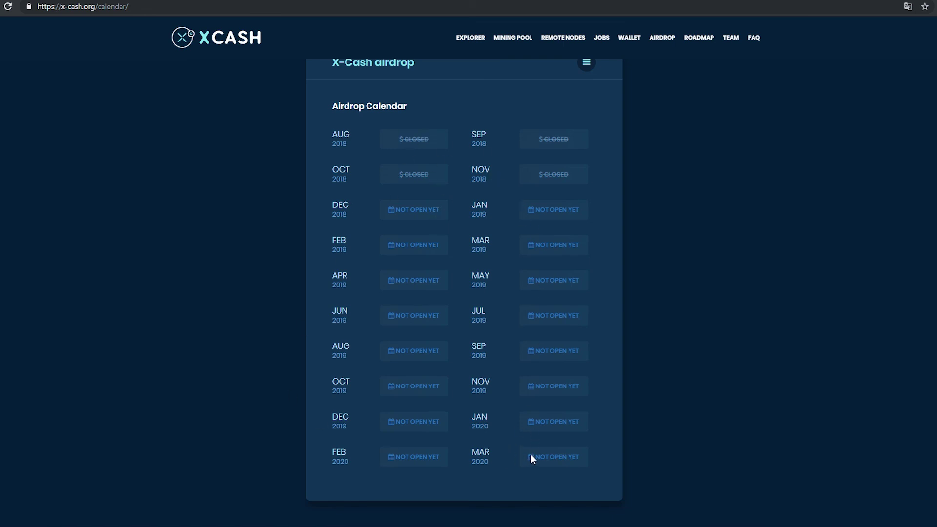
scroll(503, 297, "up", 1)
scroll(503, 297, "down", 1)
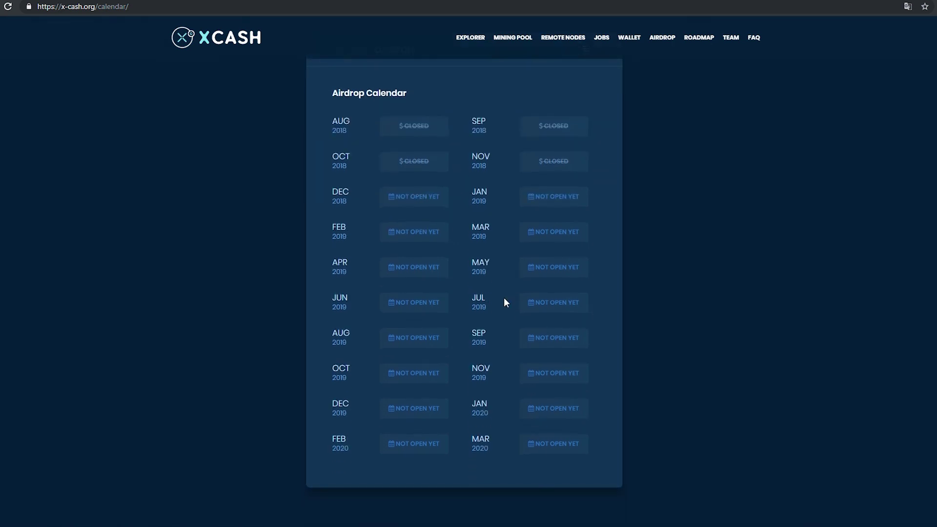
scroll(505, 298, "up", 1)
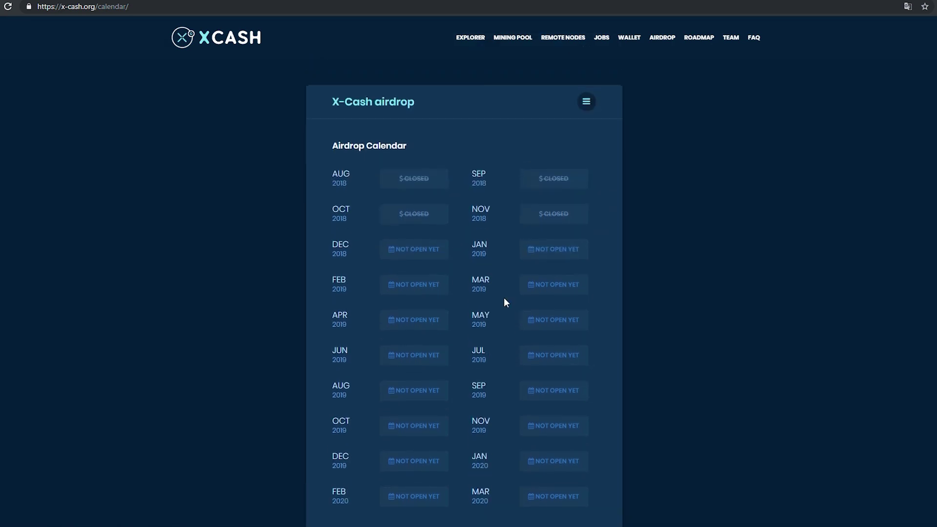
scroll(490, 312, "down", 1)
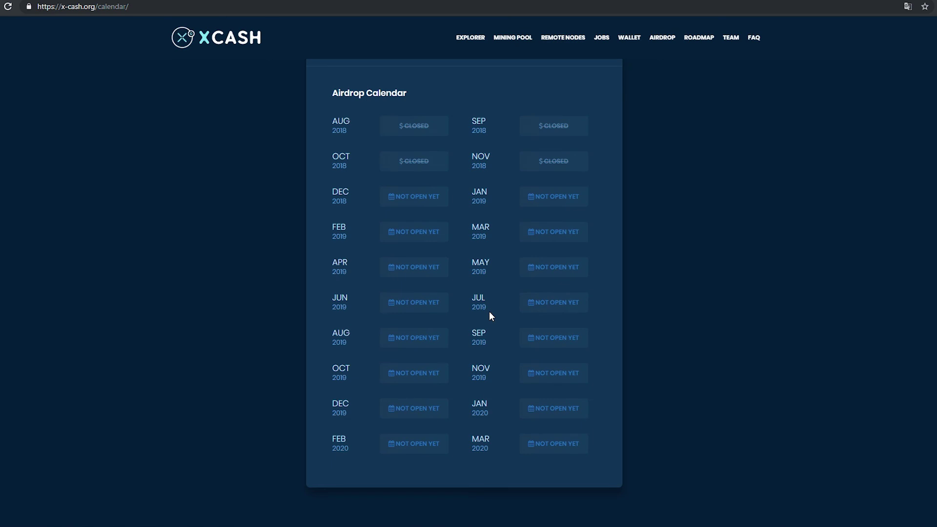